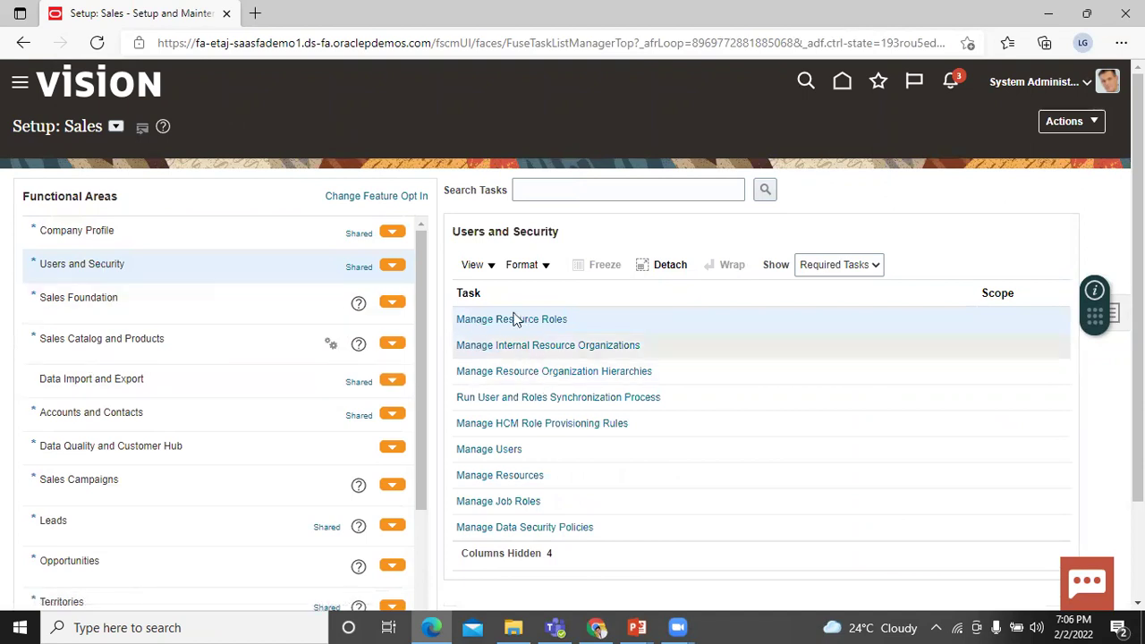
# - Start a new user from Manage Users to get a blank Create User form
pyautogui.click(479, 449)
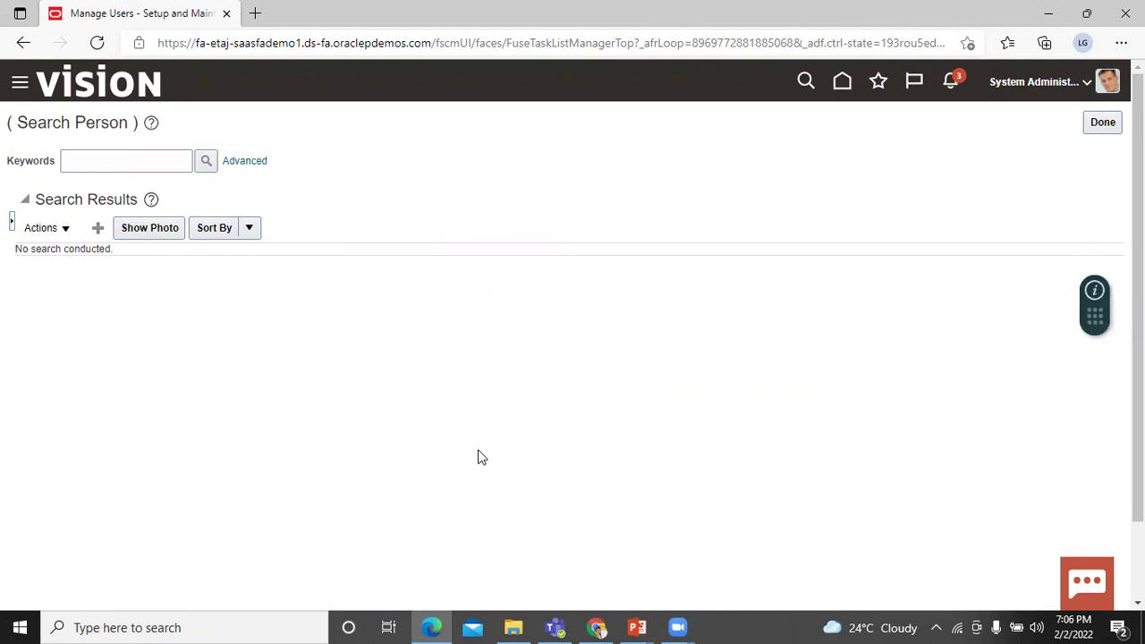
pyautogui.click(98, 229)
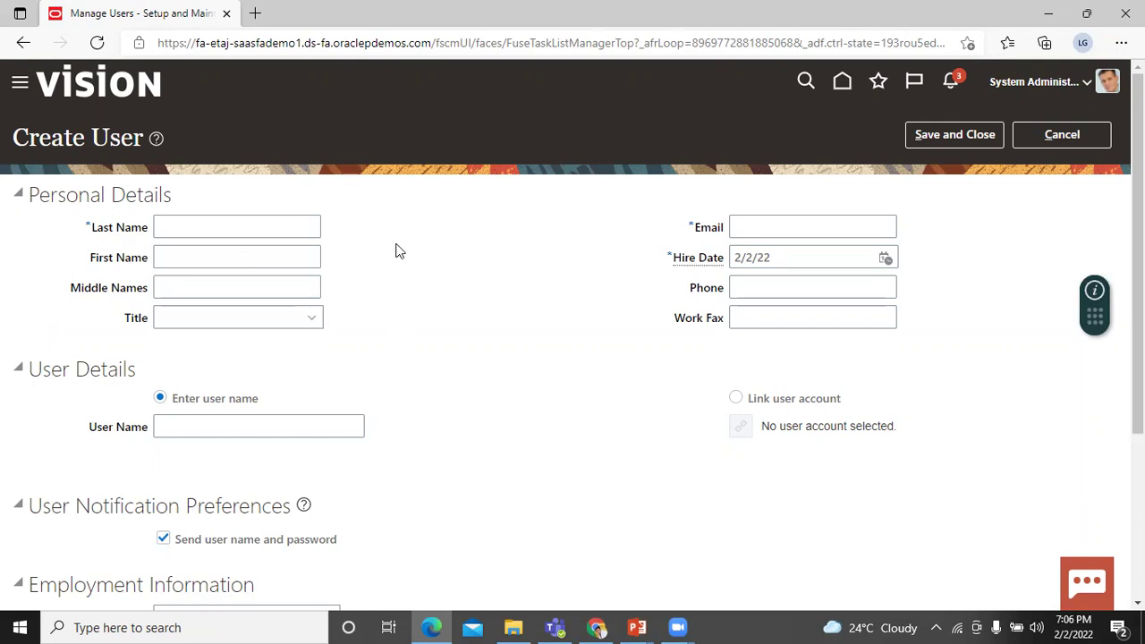
# - Enter the new user's last name and first name
pyautogui.click(238, 228)
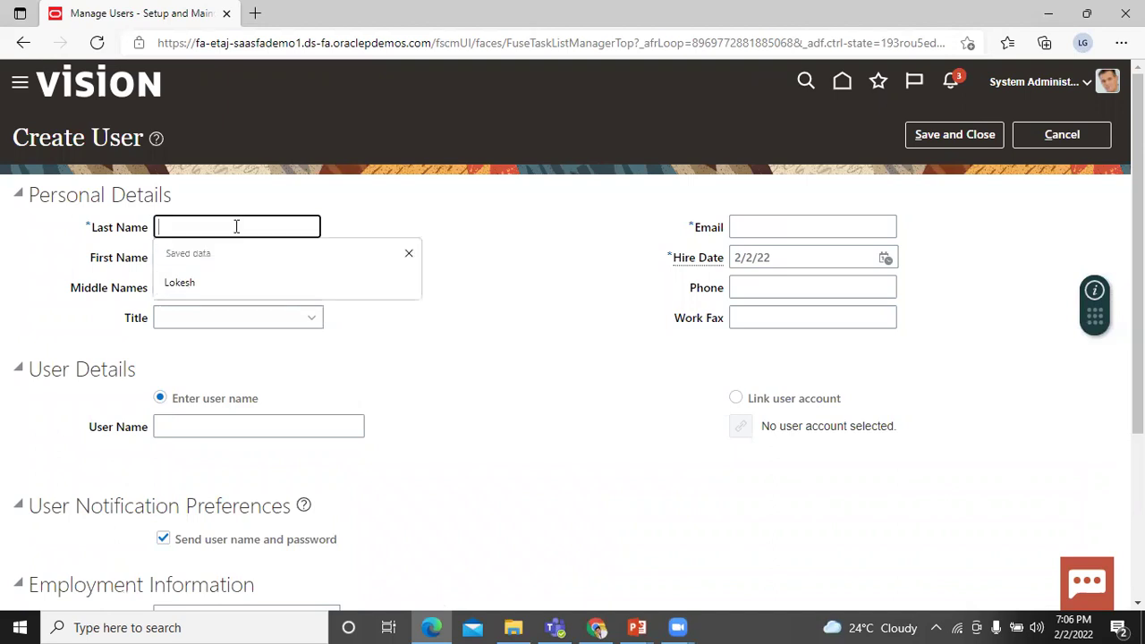
pyautogui.press('Tab')
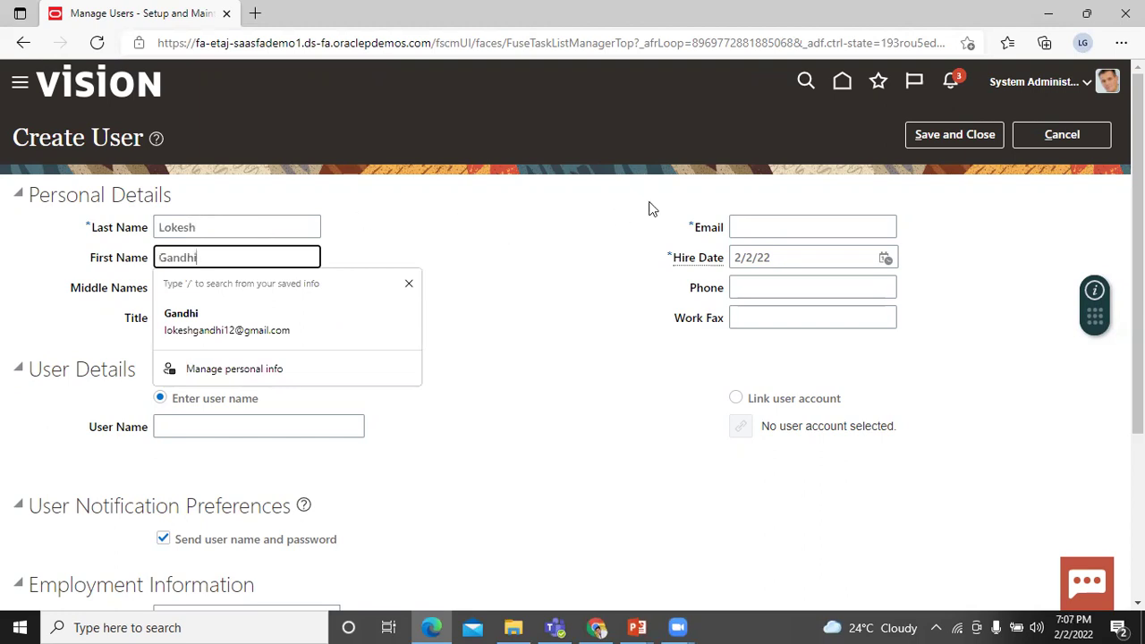
# - Enter the new user's Gmail e-mail address, correcting typing mistakes
pyautogui.click(792, 225)
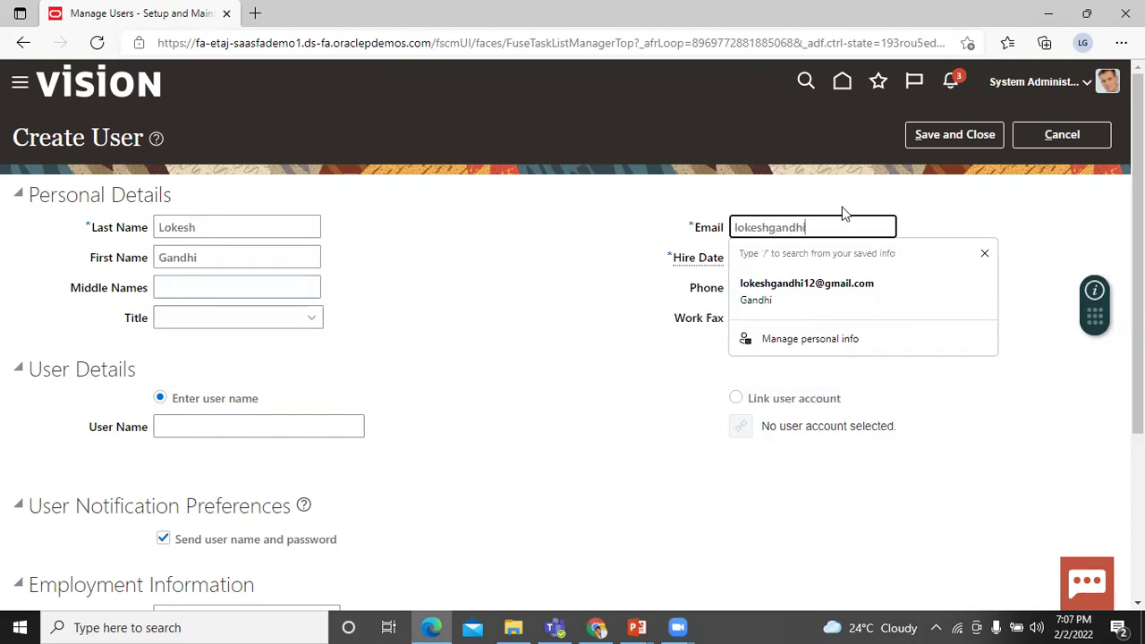
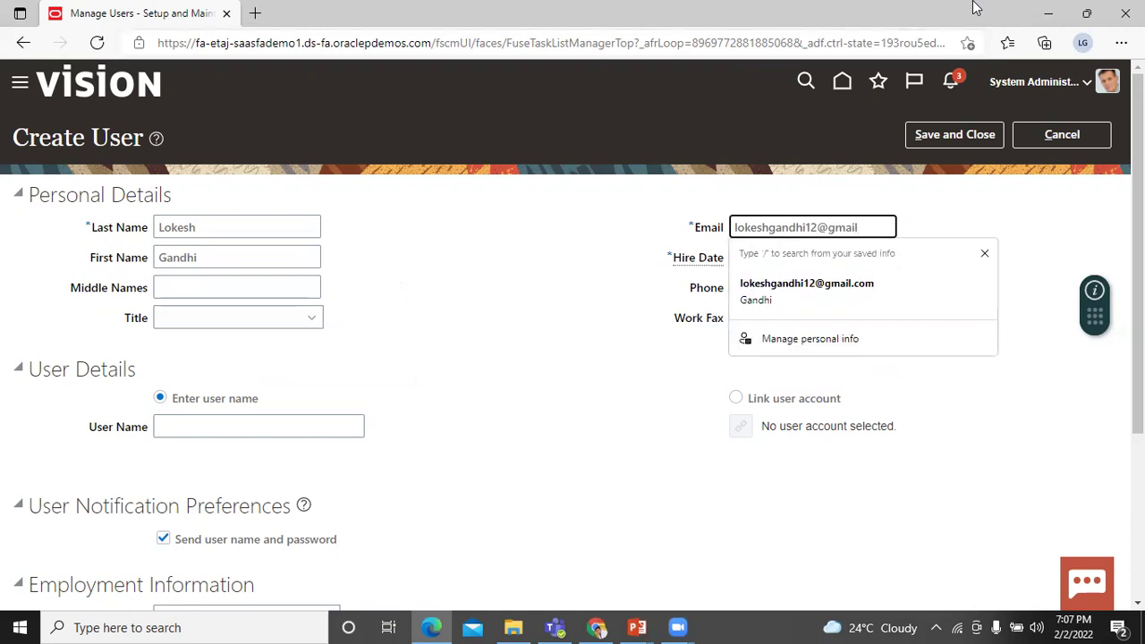
pyautogui.click(486, 277)
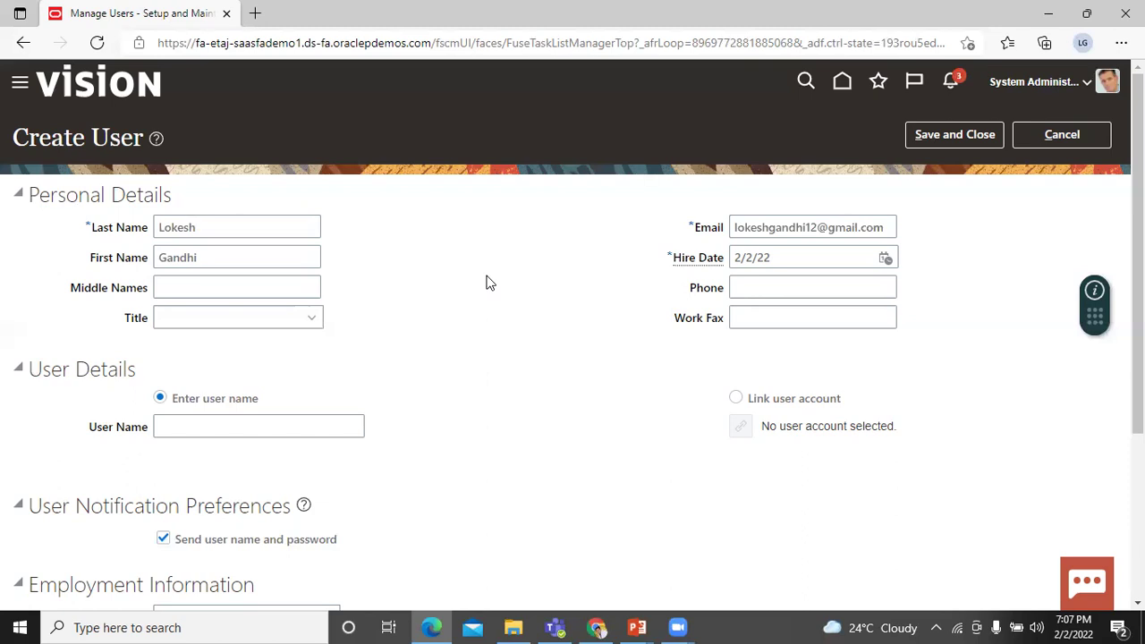
# - Enter a user name in the firstname_lastname format under User Details
pyautogui.scroll(-2, 504, 386)
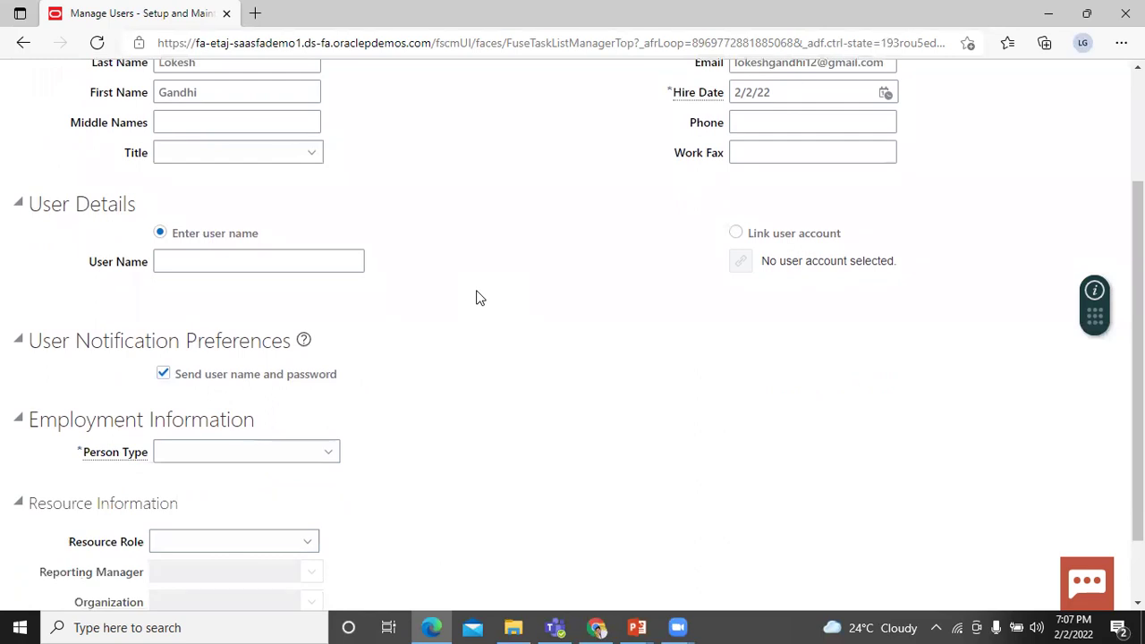
pyautogui.click(309, 260)
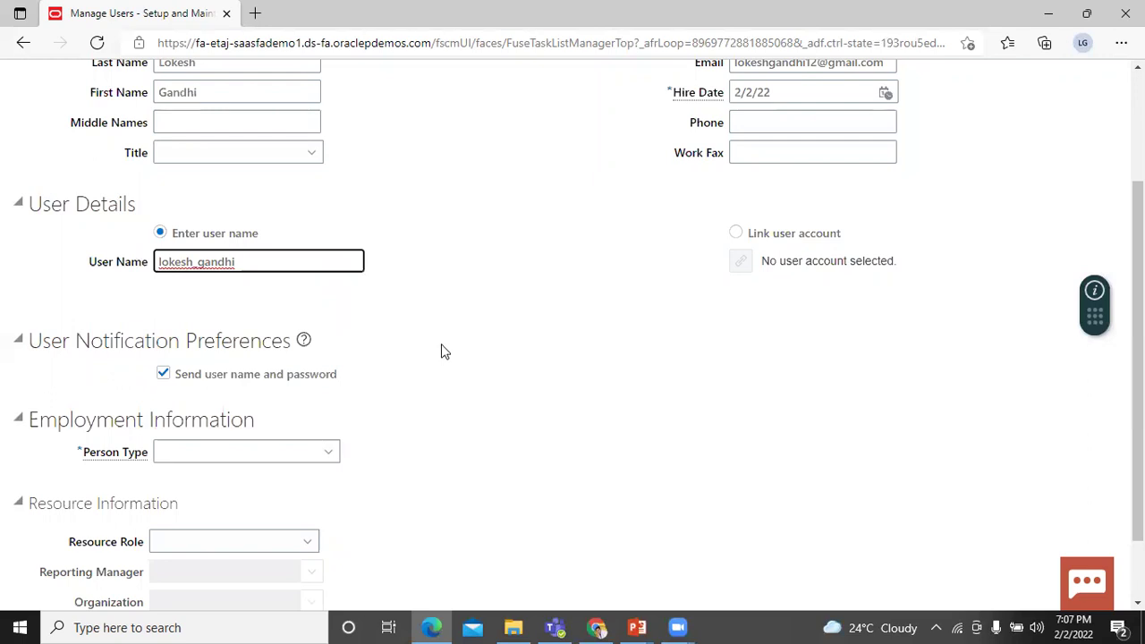
pyautogui.scroll(-1, 439, 350)
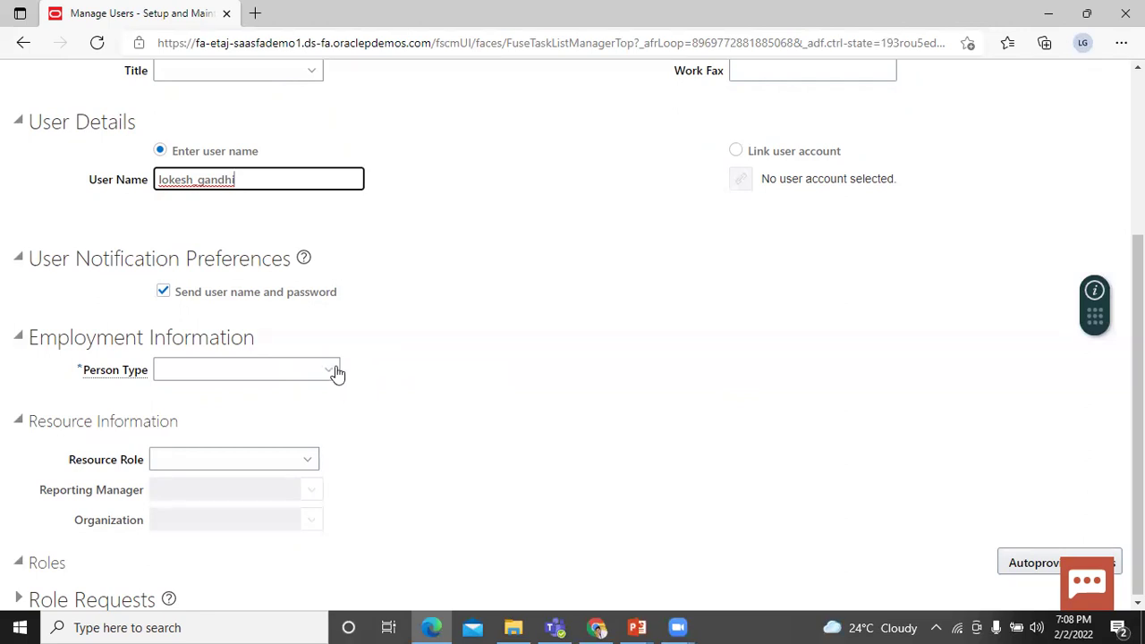
# - Set Person Type to Employee and Legal Employer to India Legal Entity 01 via an 'india' search
pyautogui.click(333, 371)
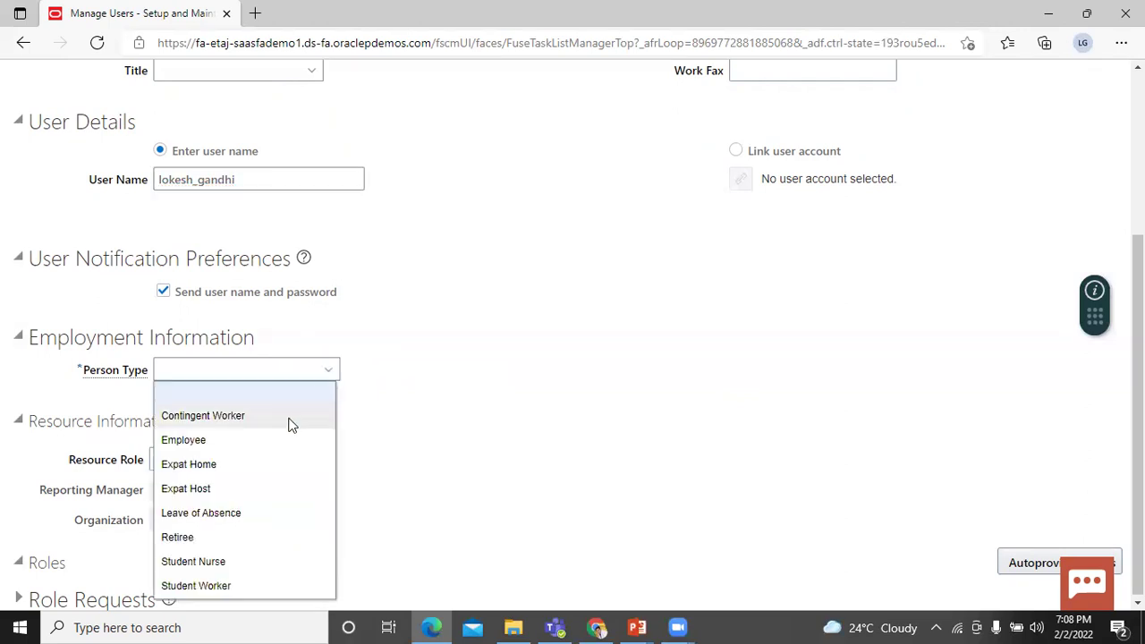
pyautogui.click(284, 441)
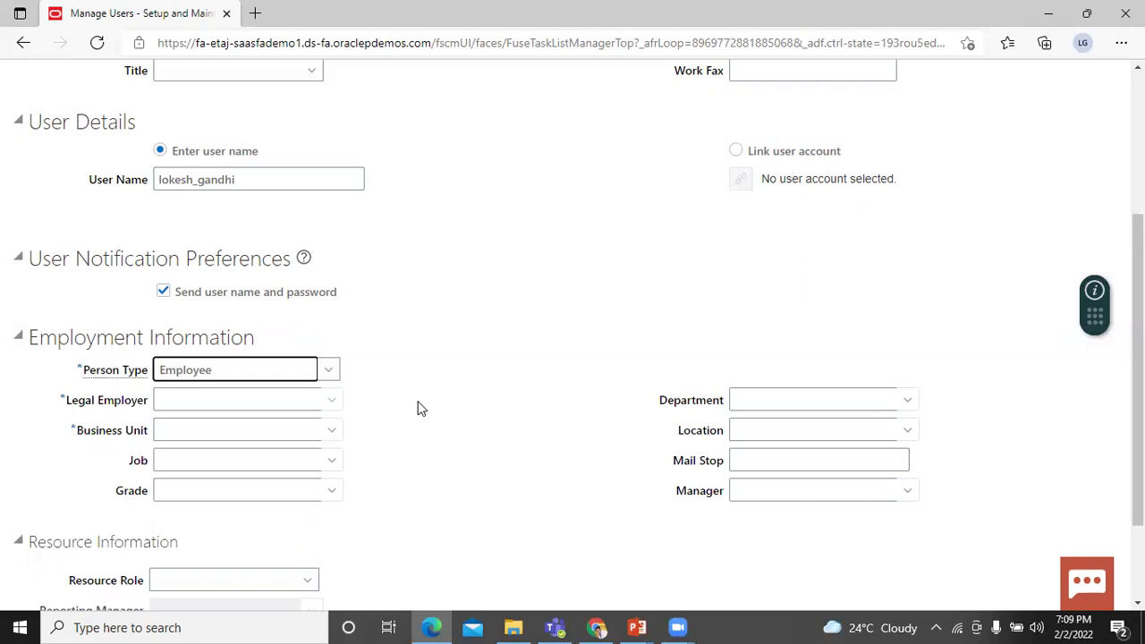
pyautogui.click(333, 401)
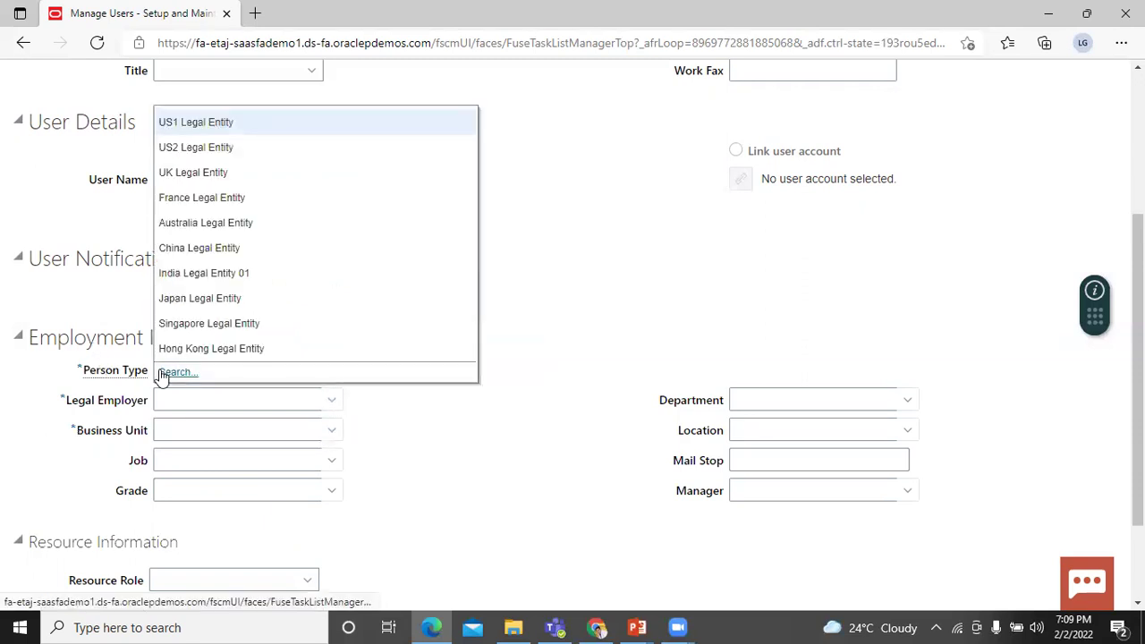
pyautogui.click(164, 373)
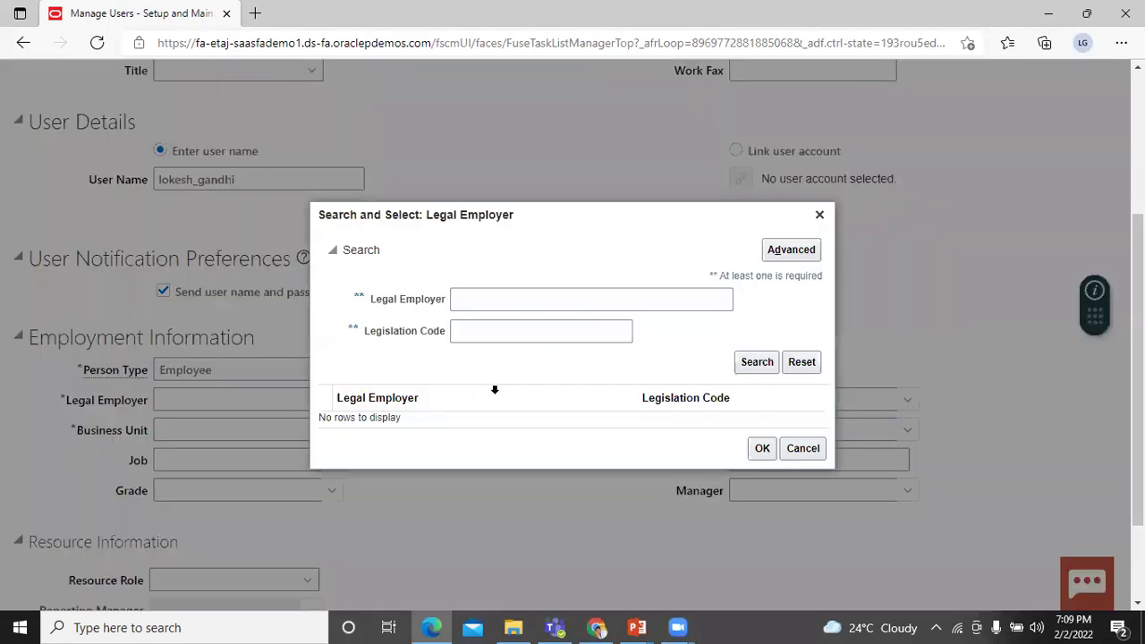
pyautogui.click(537, 300)
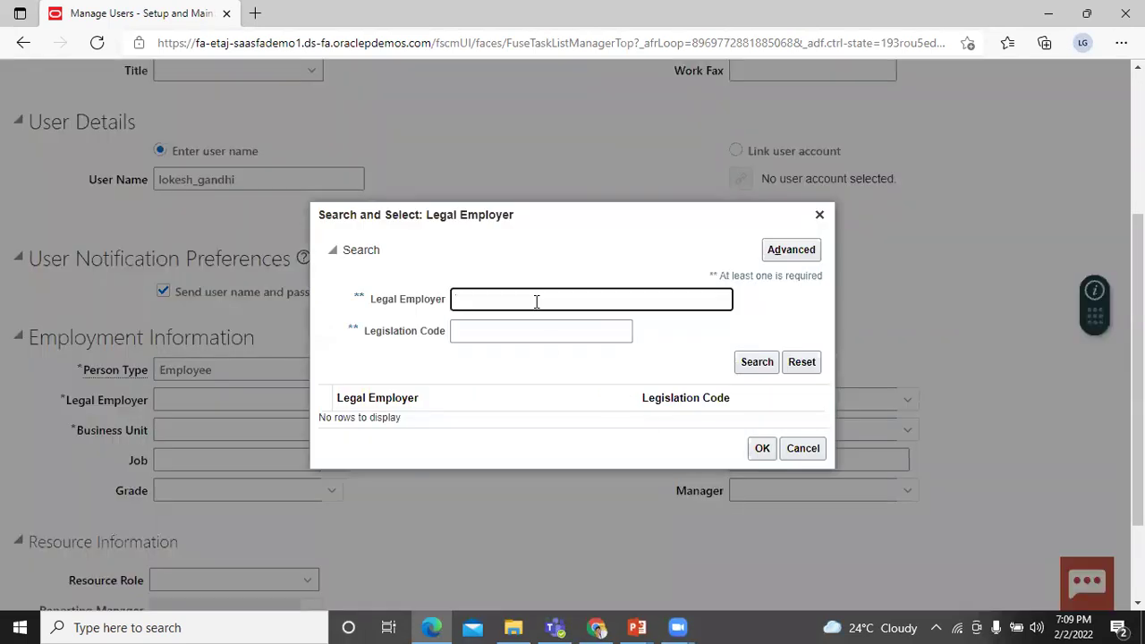
pyautogui.write('india')
pyautogui.click(756, 361)
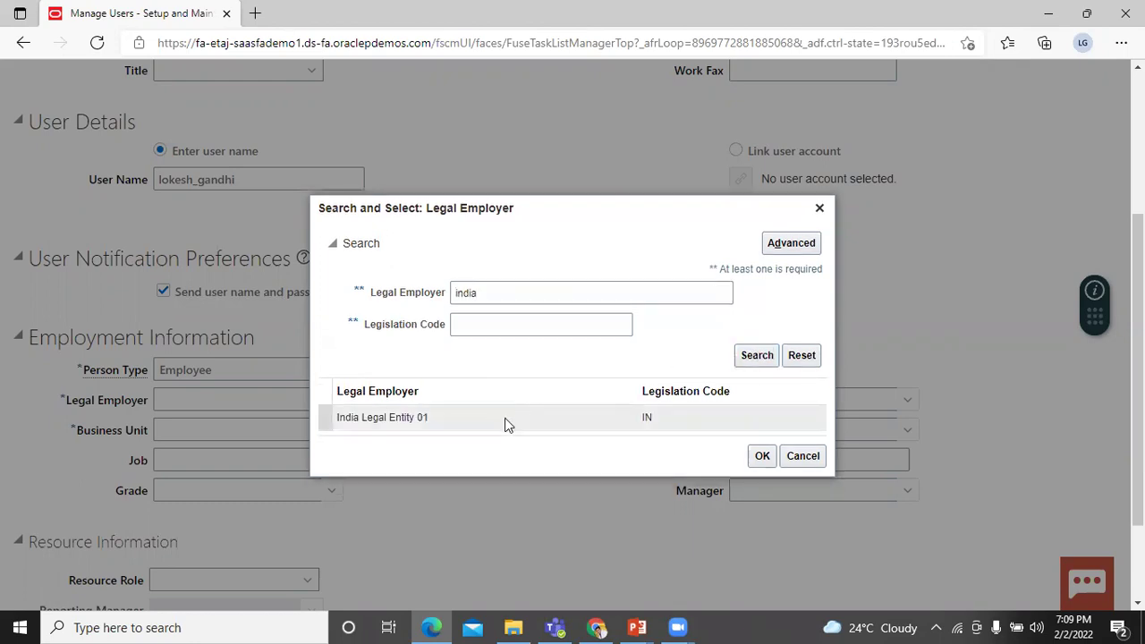
pyautogui.click(496, 419)
pyautogui.click(761, 460)
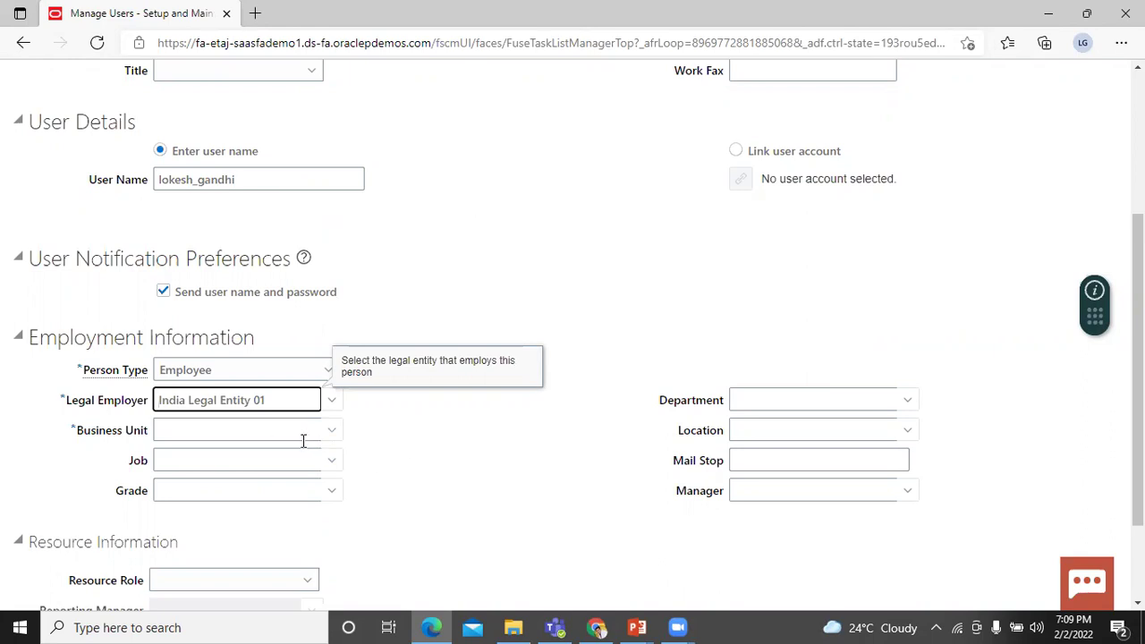
# - Search business units for 'india' and choose India Business Unit 01
pyautogui.click(330, 433)
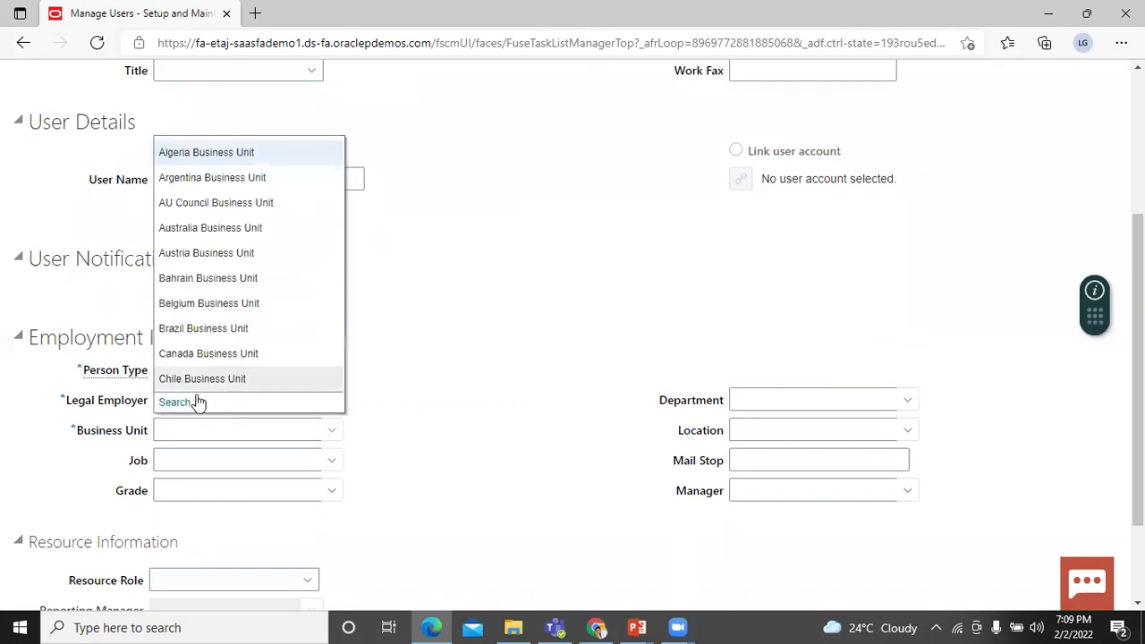
pyautogui.click(175, 403)
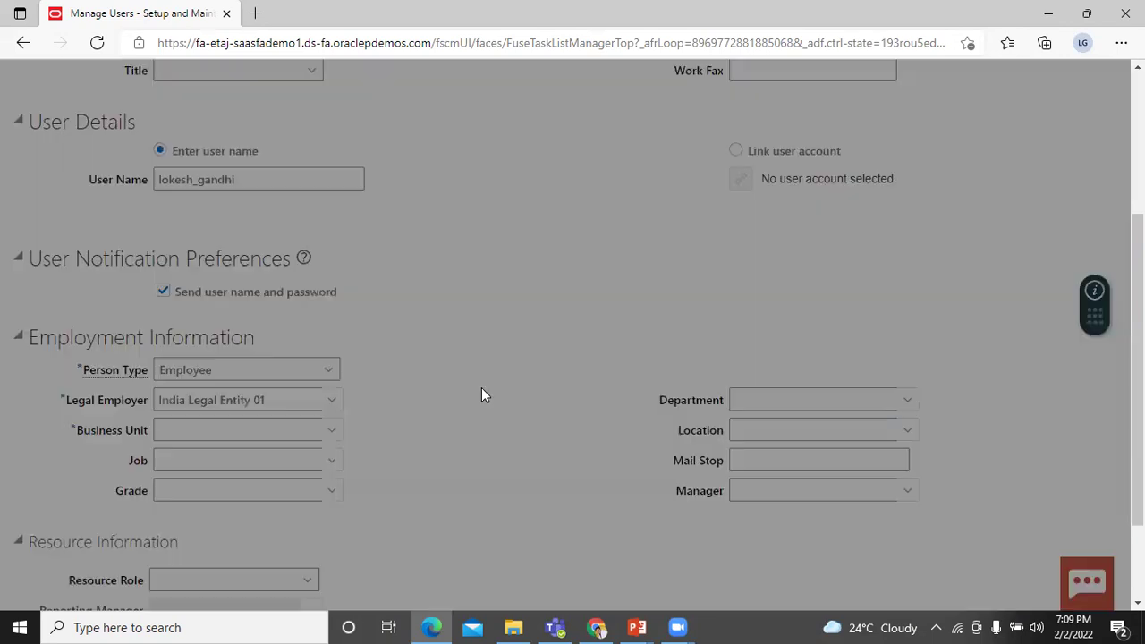
pyautogui.write('india')
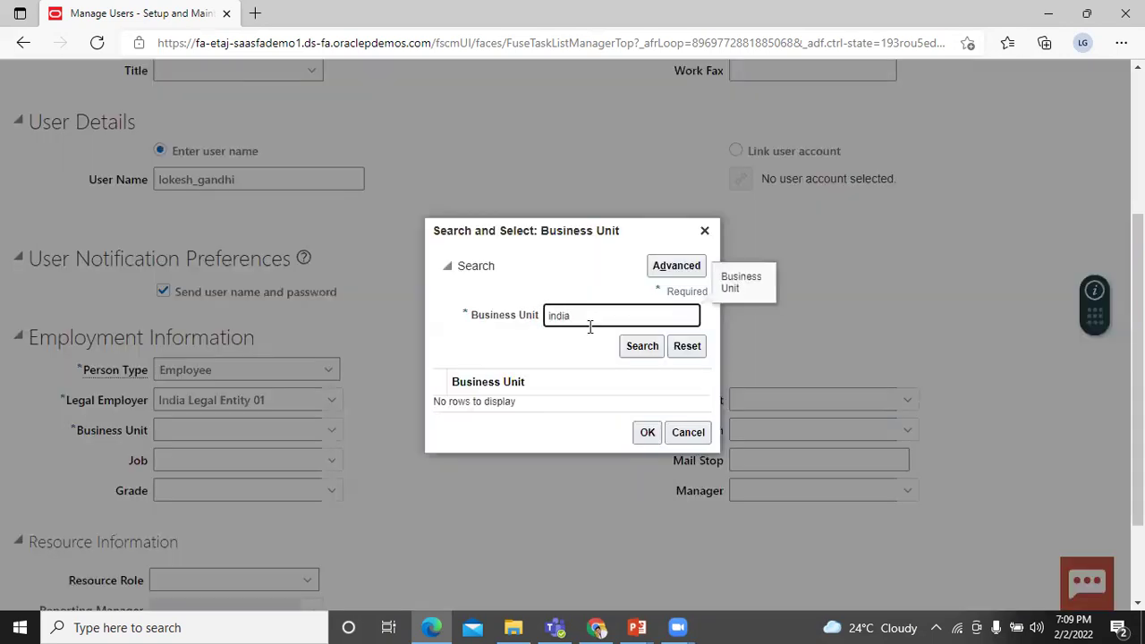
pyautogui.click(637, 349)
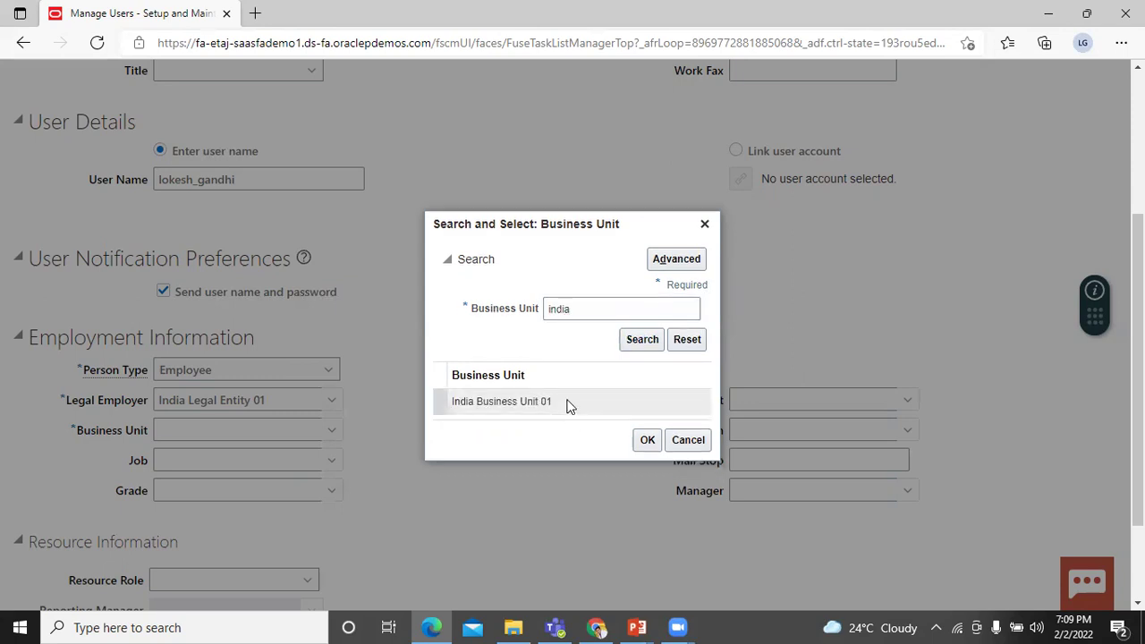
pyautogui.click(644, 440)
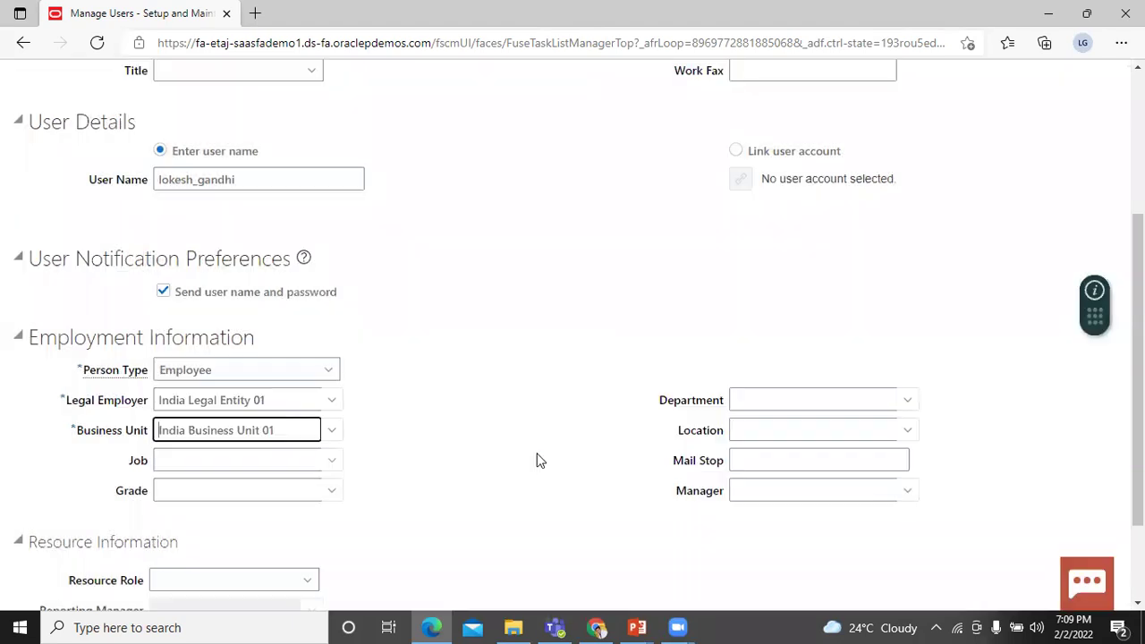
# - Assign the Sales Setup User resource role
pyautogui.scroll(-1, 491, 409)
pyautogui.scroll(-1, 491, 409)
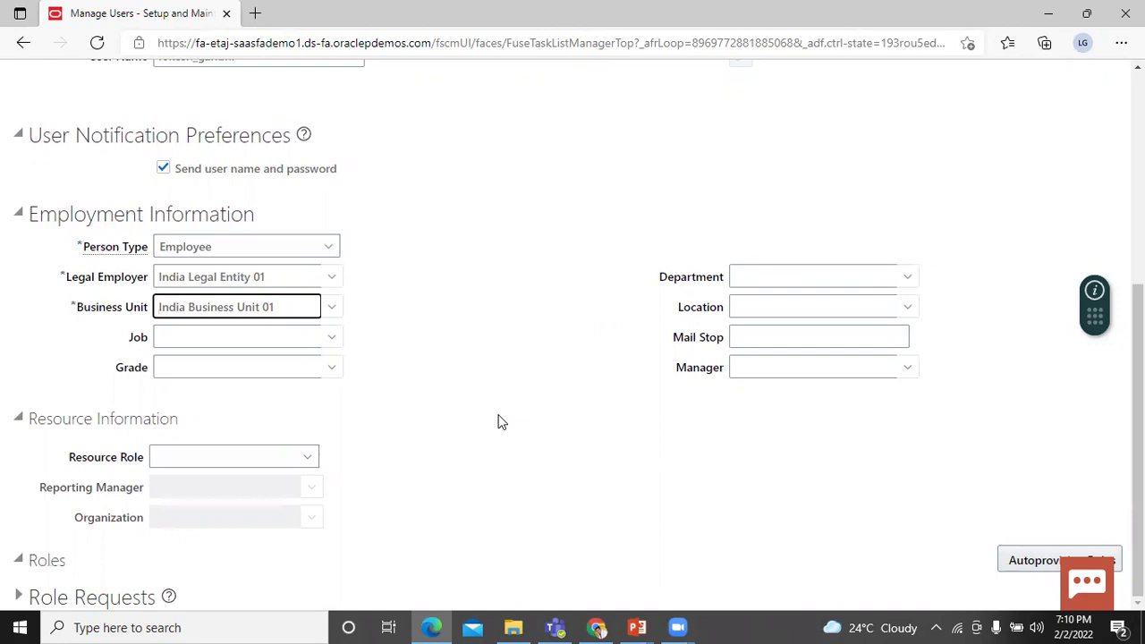
pyautogui.click(307, 457)
pyautogui.moveTo(410, 243); pyautogui.dragTo(424, 385)
pyautogui.click(314, 349)
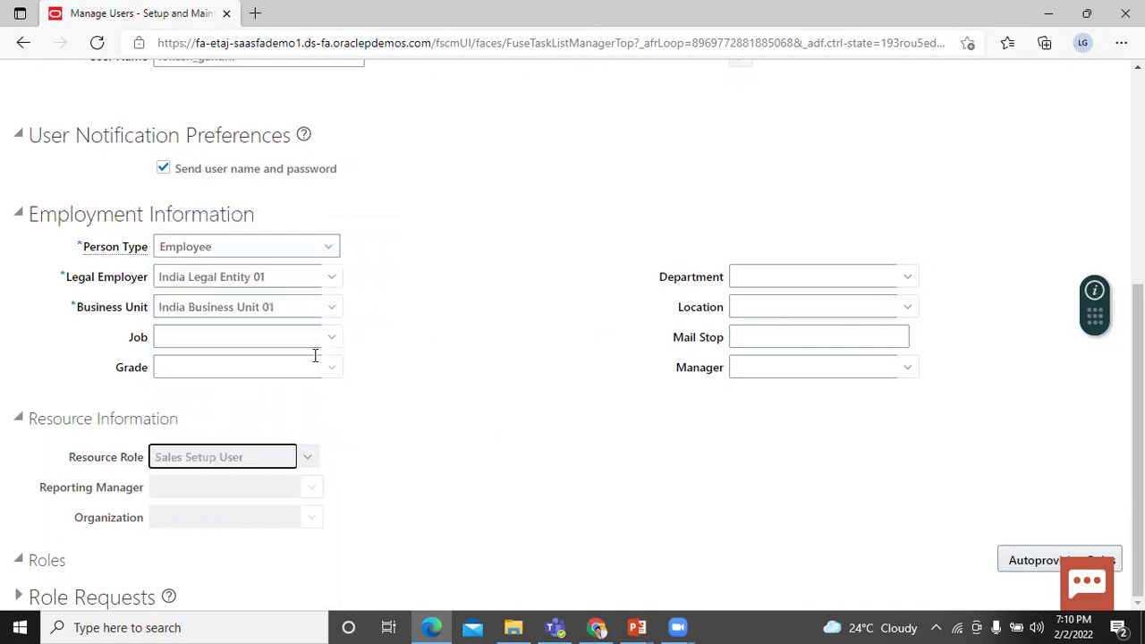
pyautogui.scroll(5, 529, 294)
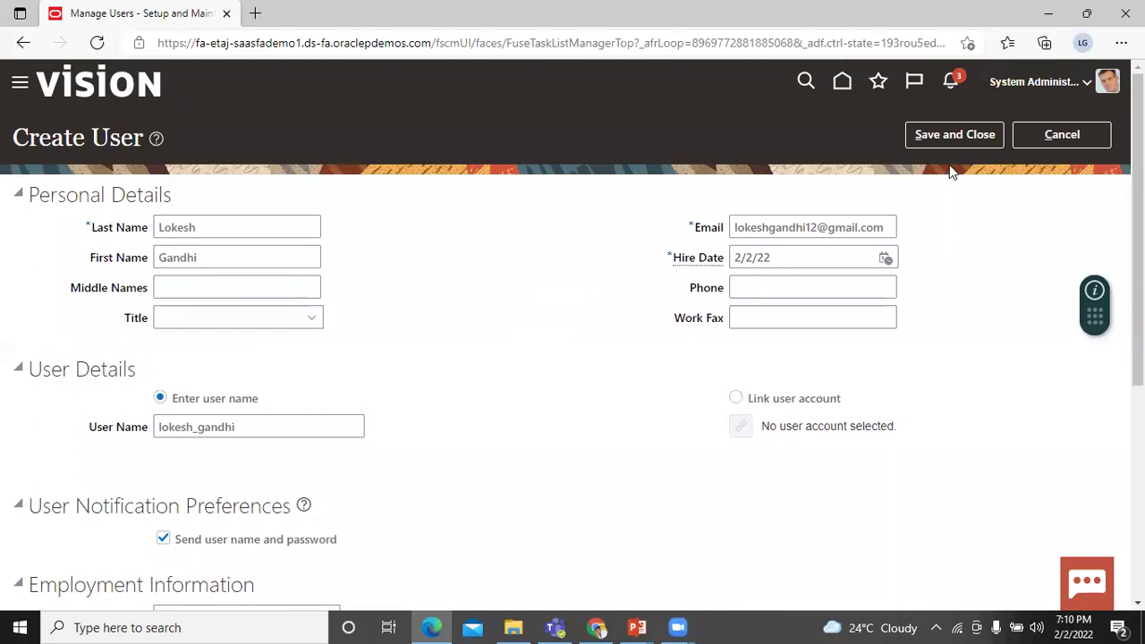
# - Save and close the Create User form
pyautogui.click(954, 141)
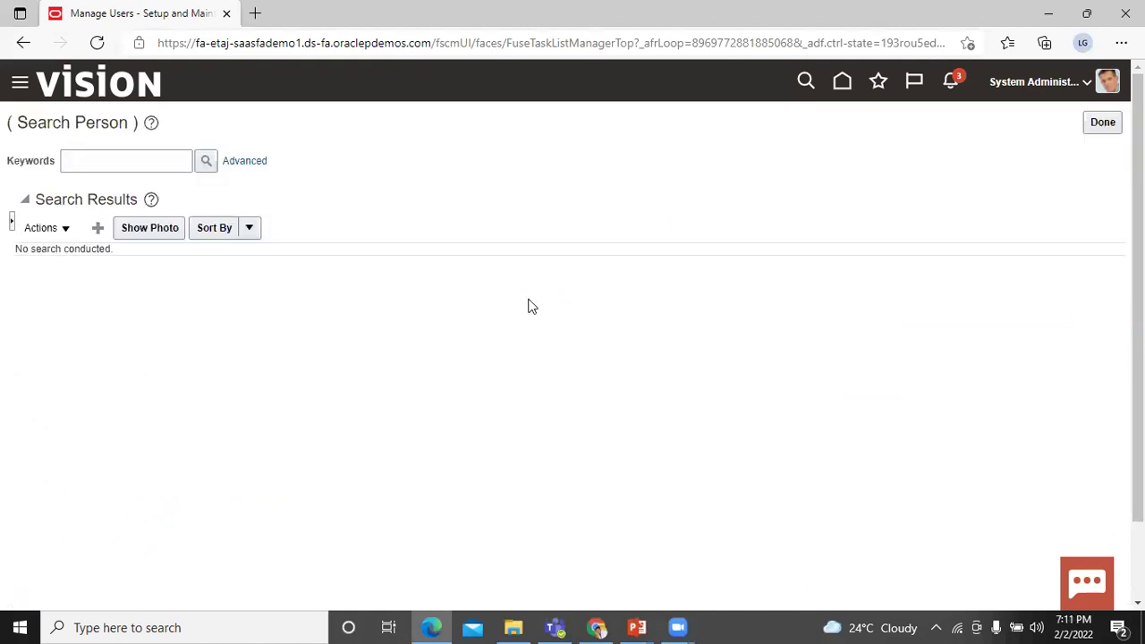
# - Search people using the new user's last name as the keyword
pyautogui.click(90, 158)
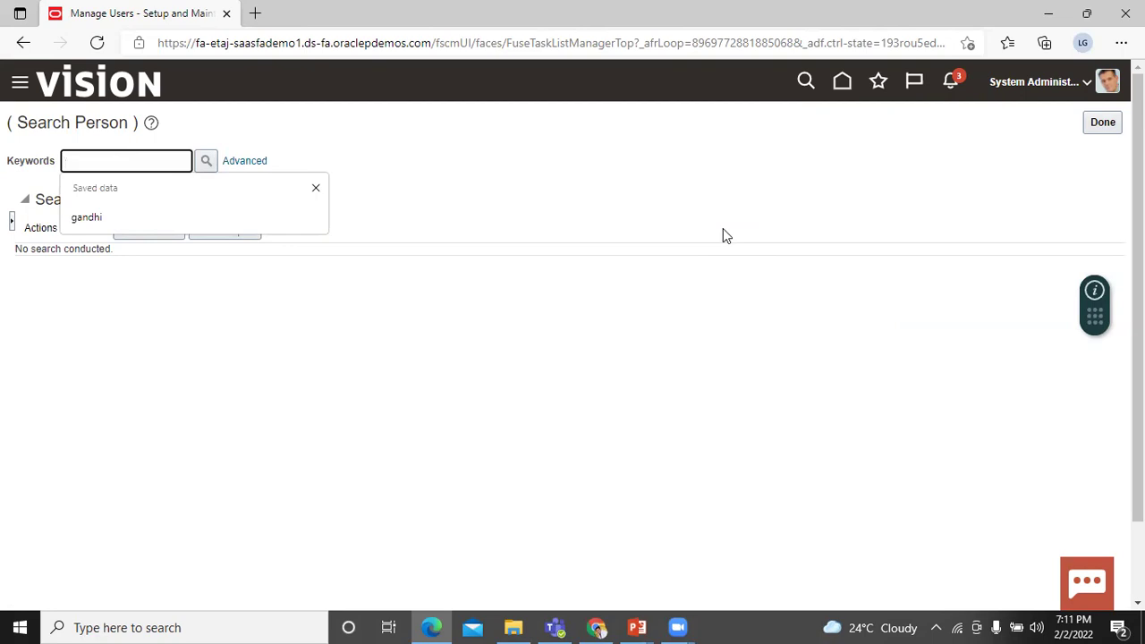
pyautogui.write('gandhi')
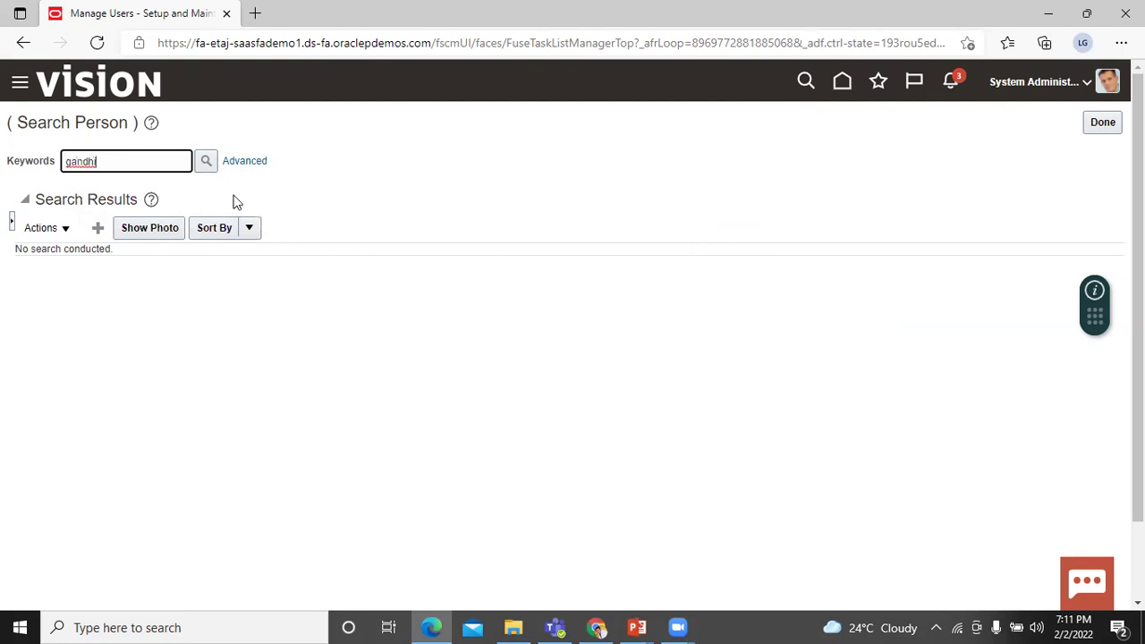
pyautogui.click(205, 163)
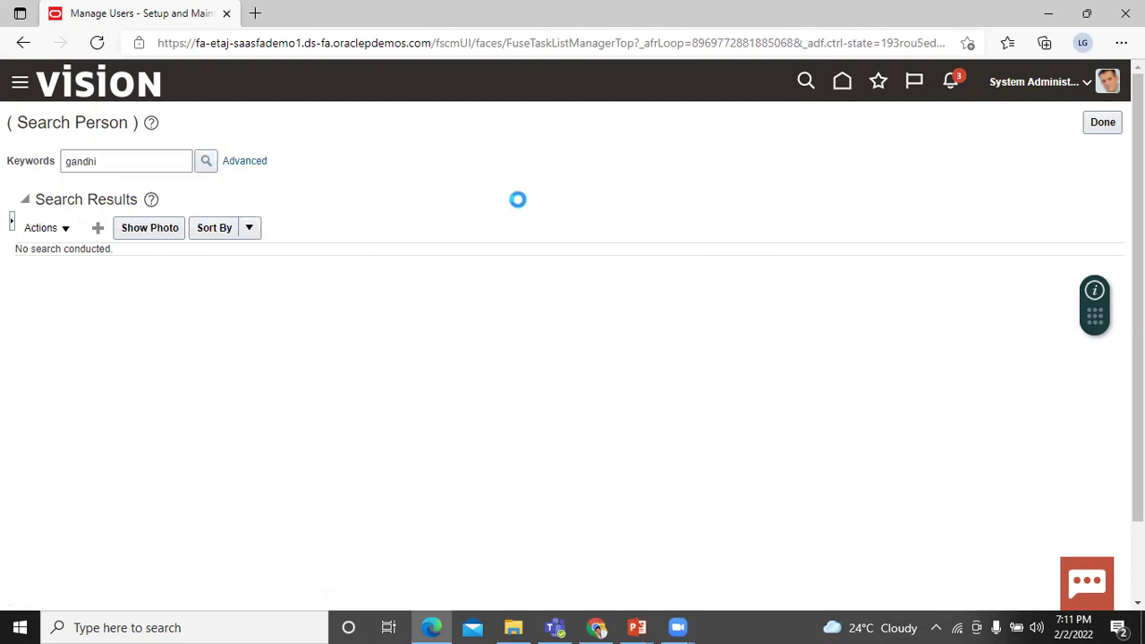